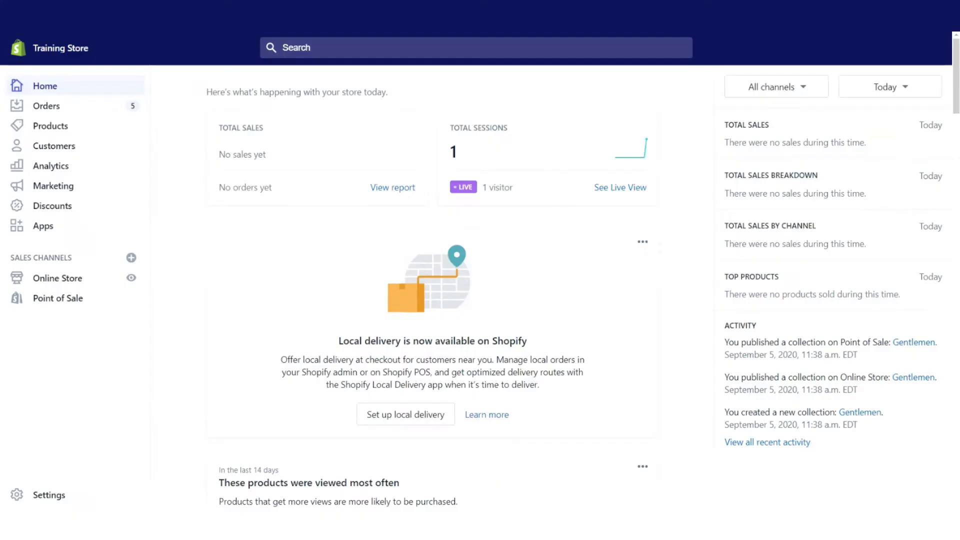
Go to Online Store > Navigation and open the Main menu for editing
click(53, 277)
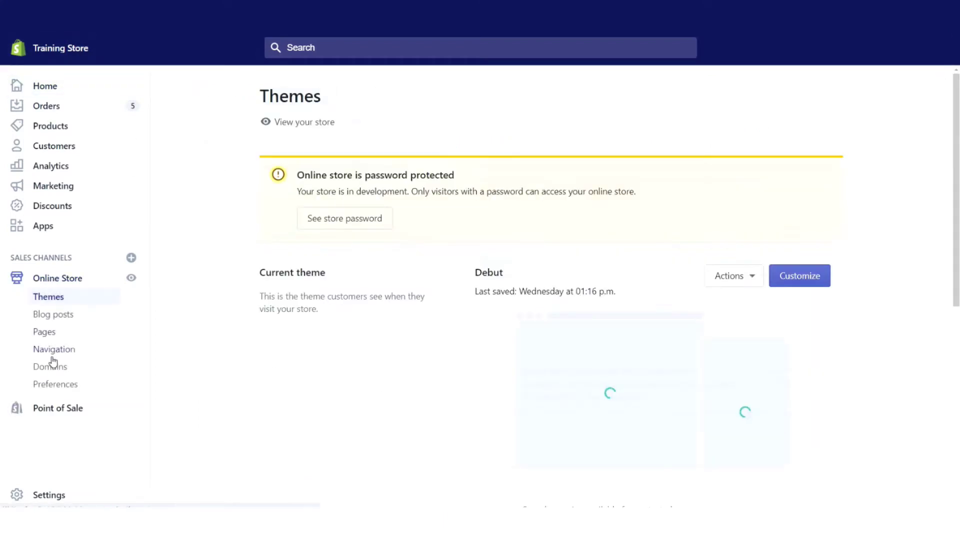
click(53, 354)
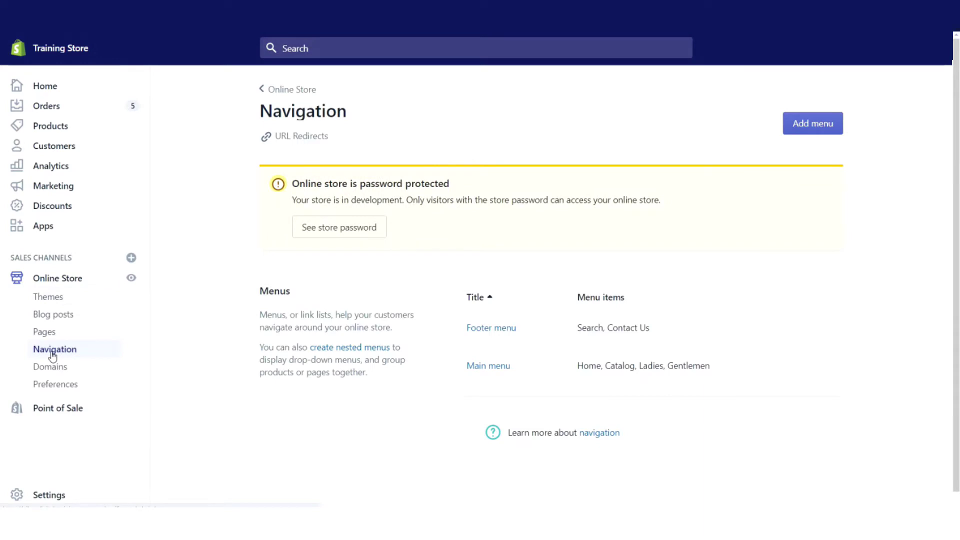
scroll(426, 271, down, 1)
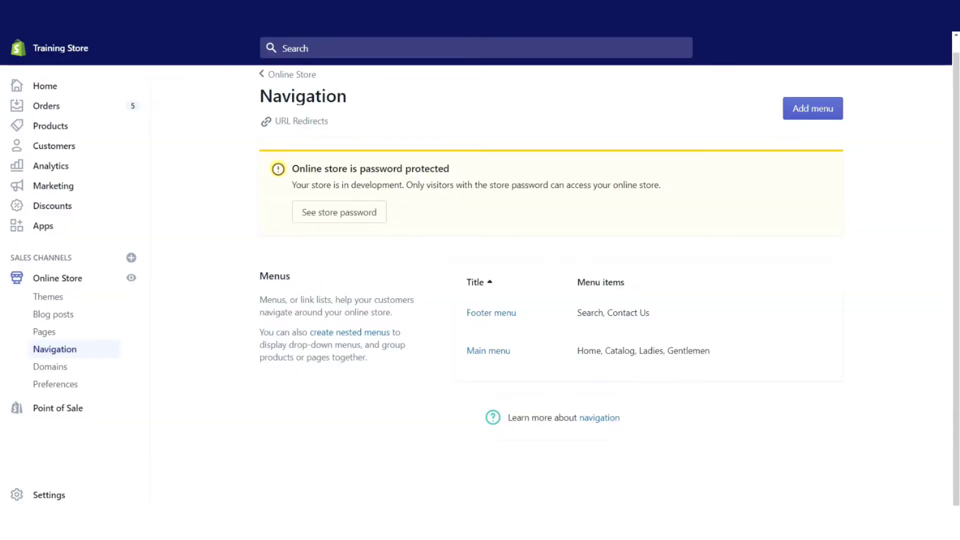
click(493, 351)
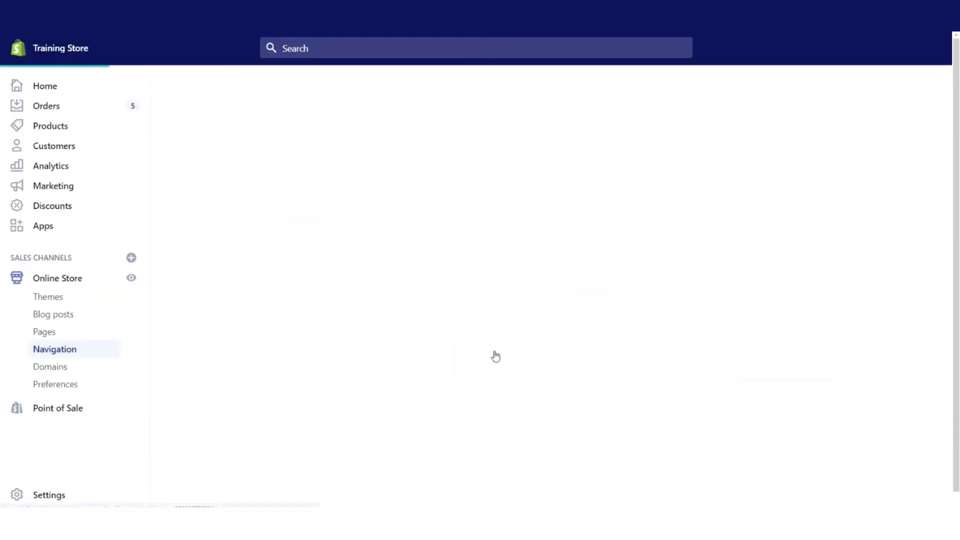
Drag Ladies, then Gentlemen, under Catalog in the Main menu and save
scroll(506, 299, down, 1)
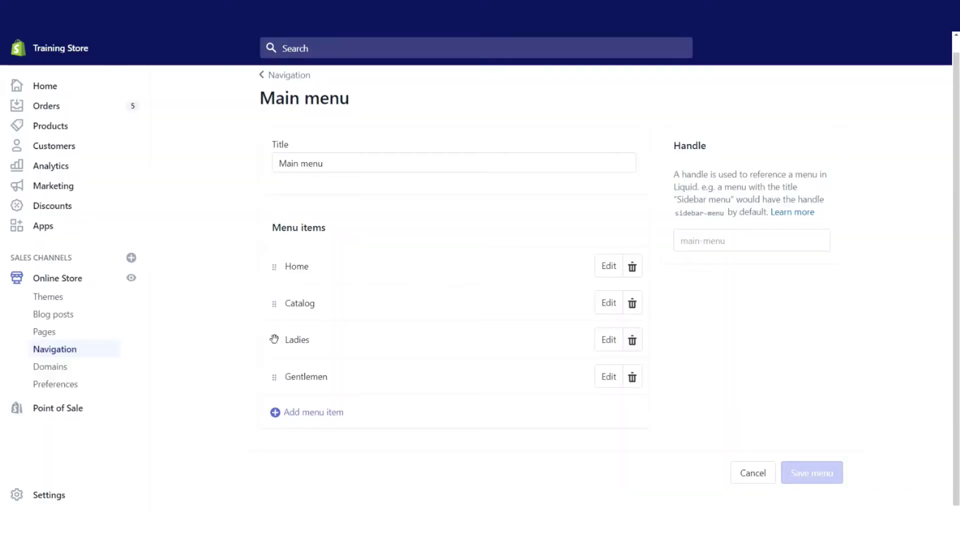
drag(274, 339, 298, 320)
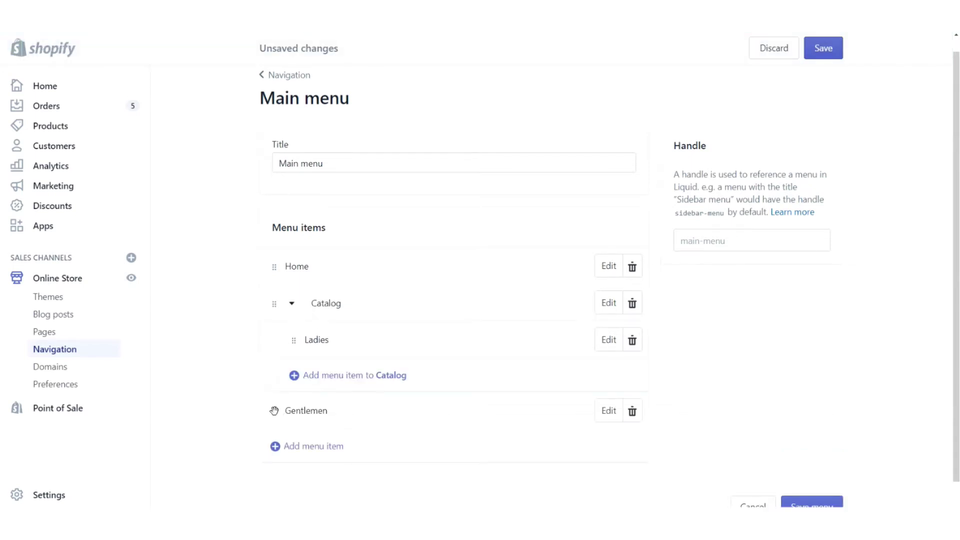
drag(274, 410, 302, 394)
click(828, 54)
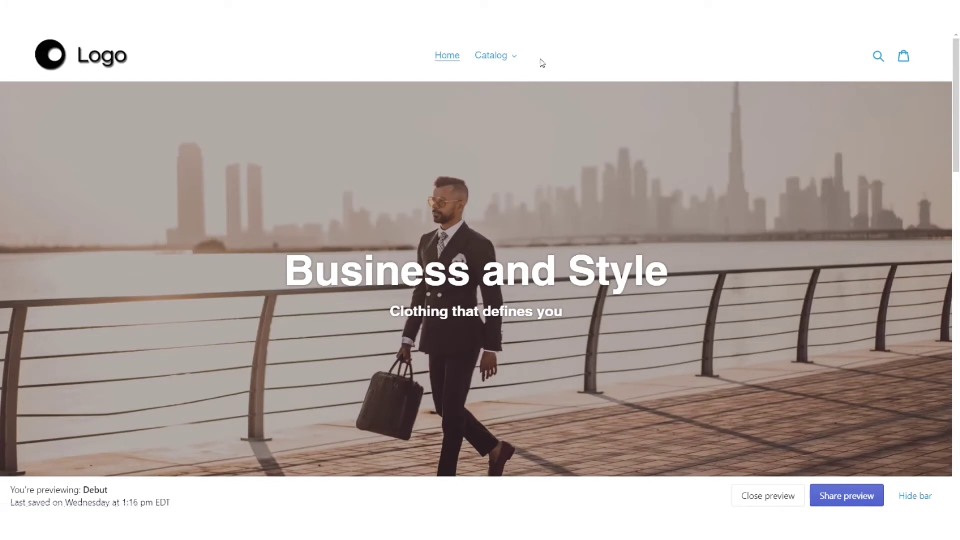
click(490, 59)
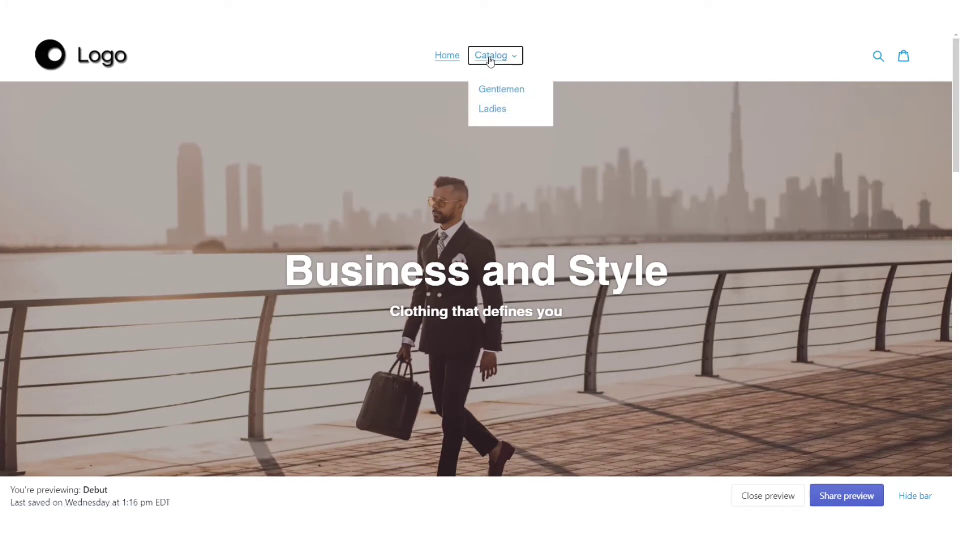
click(501, 91)
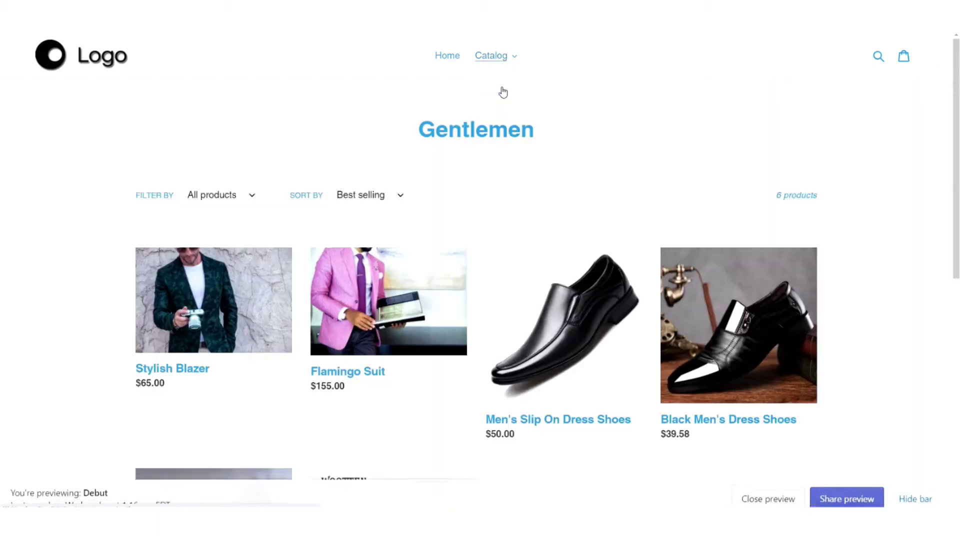
click(481, 56)
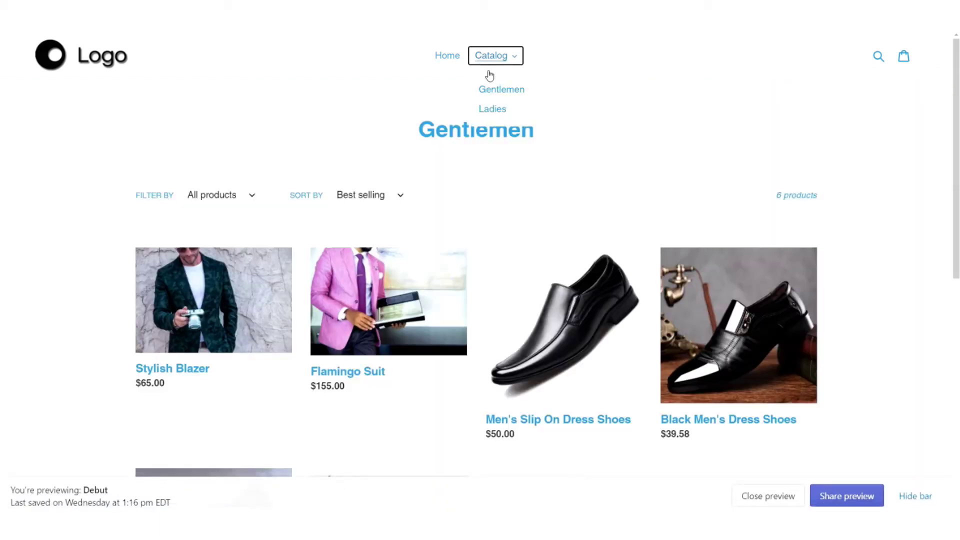
click(492, 109)
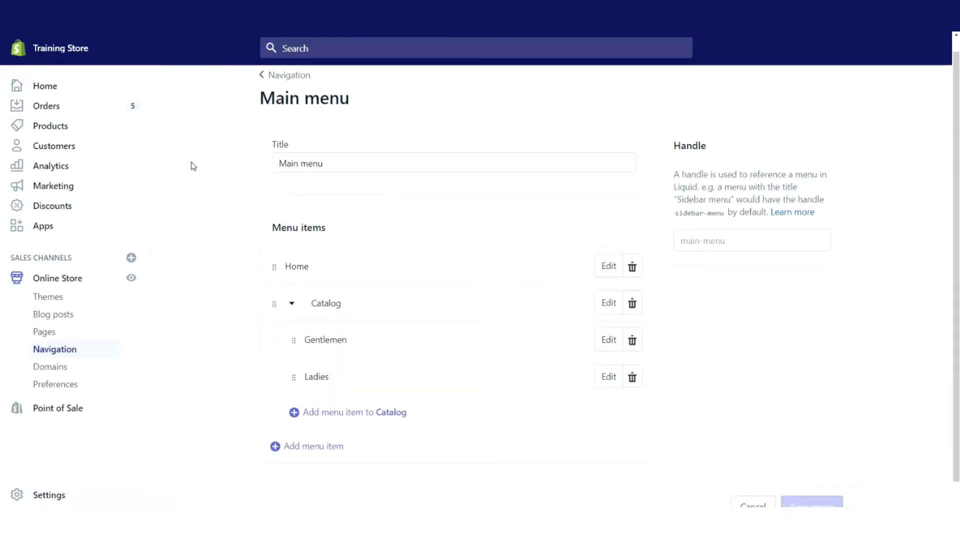
scroll(190, 165, down, 1)
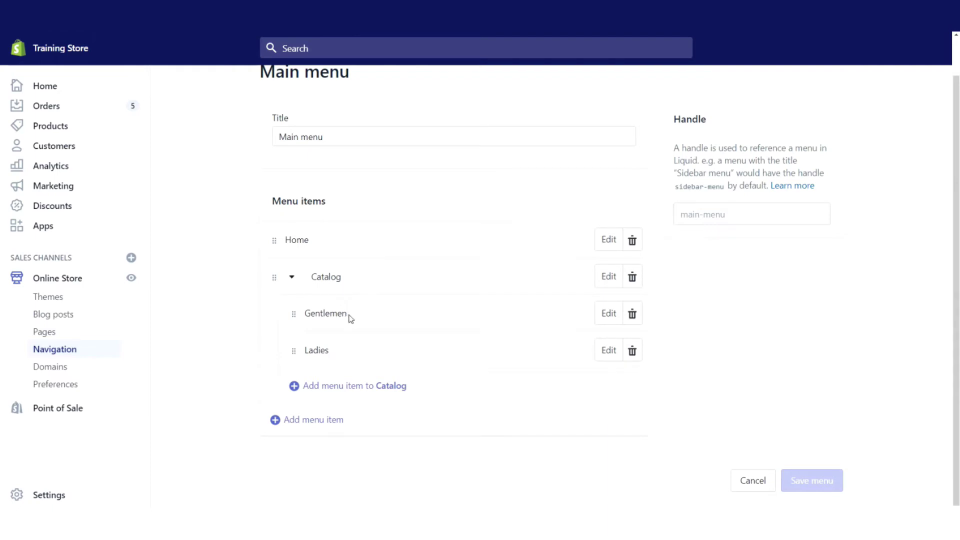
Add a Clothing menu item under Catalog linked to Collections > Clothing
click(367, 393)
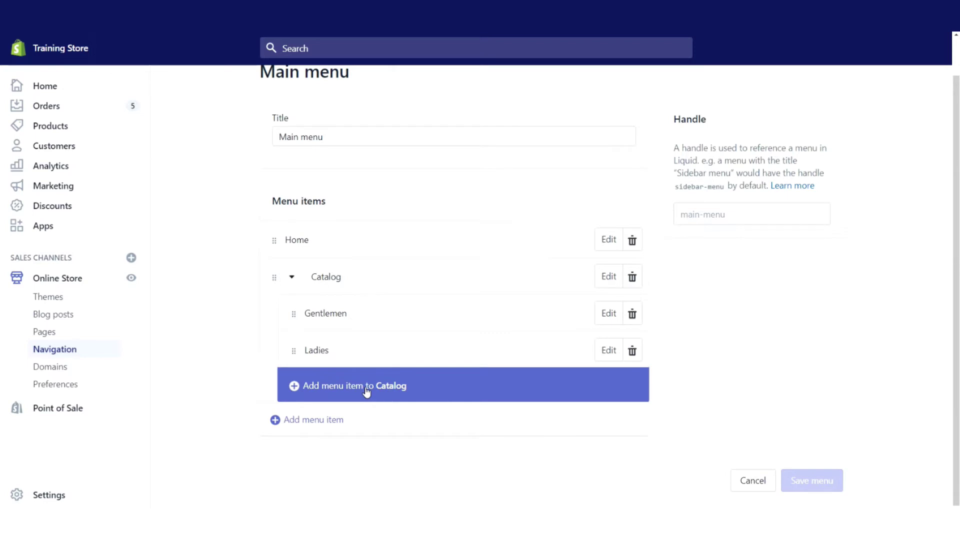
click(366, 392)
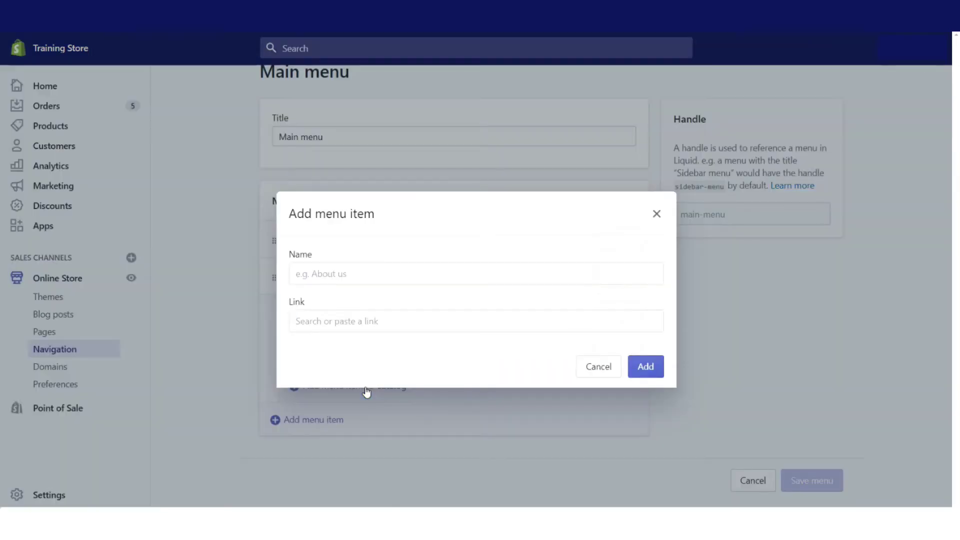
click(370, 319)
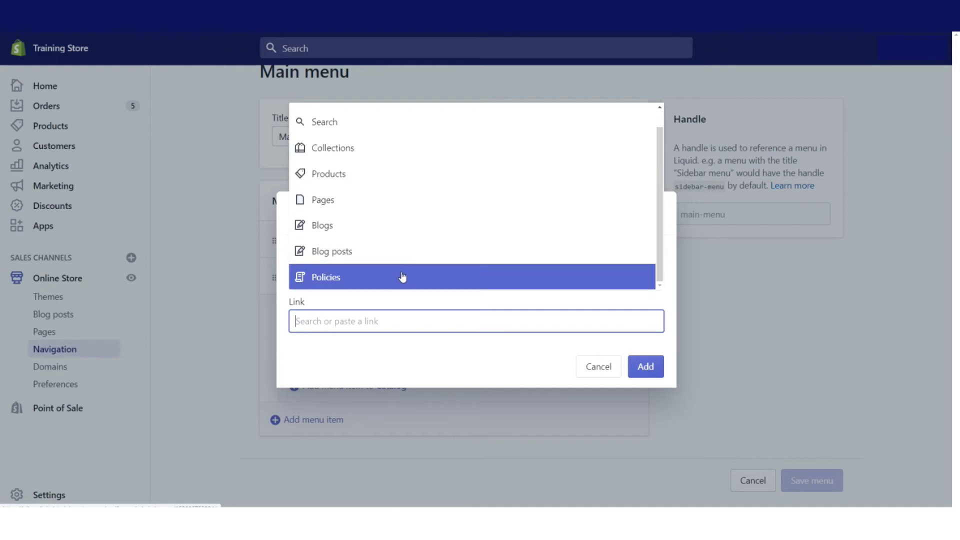
scroll(434, 220, up, 1)
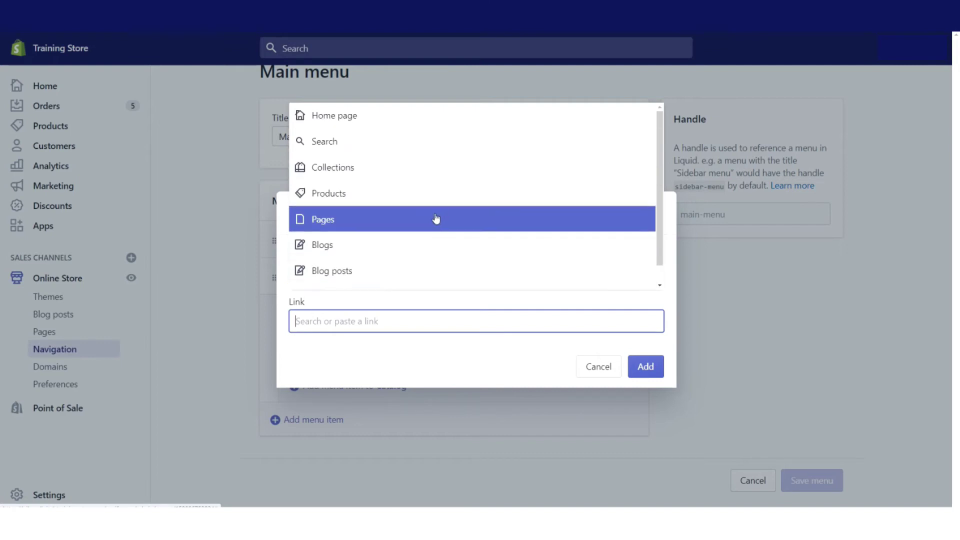
click(363, 173)
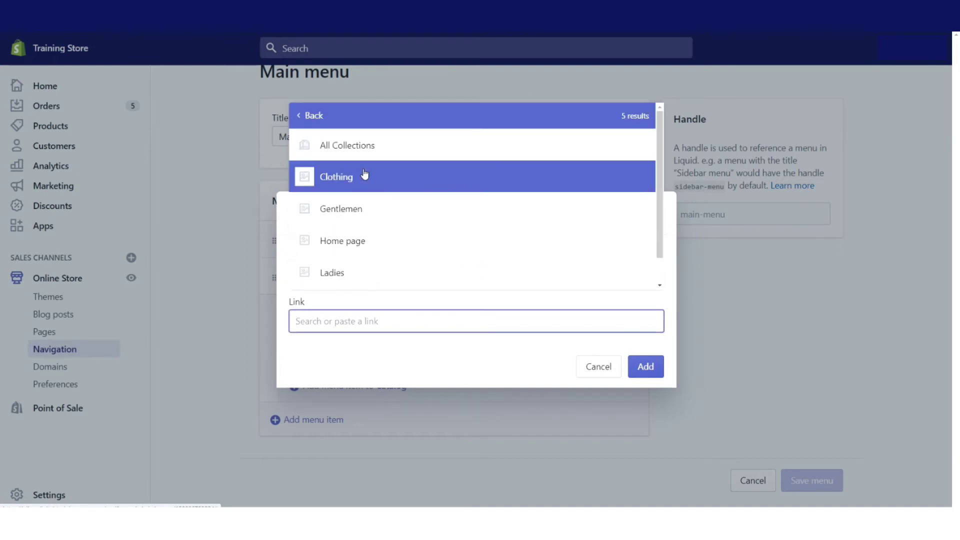
click(336, 180)
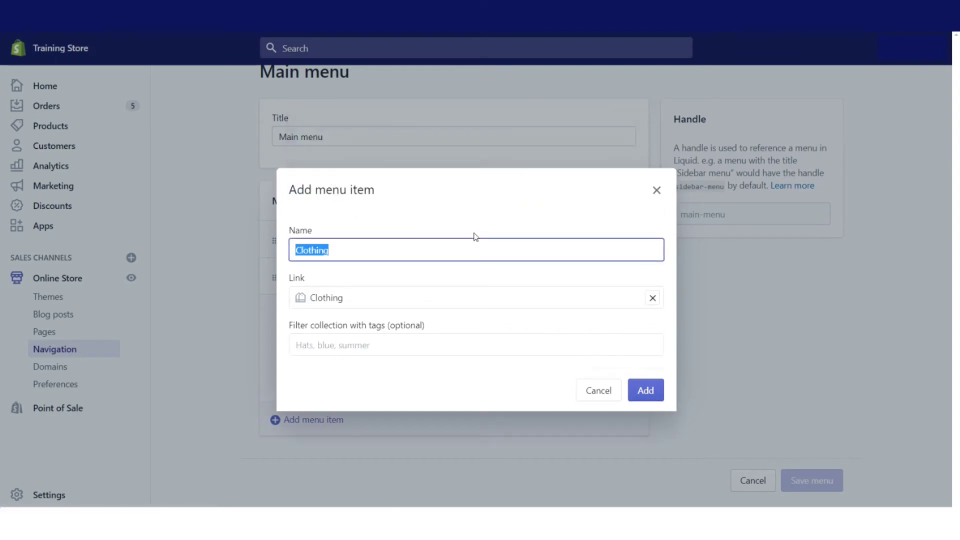
click(646, 391)
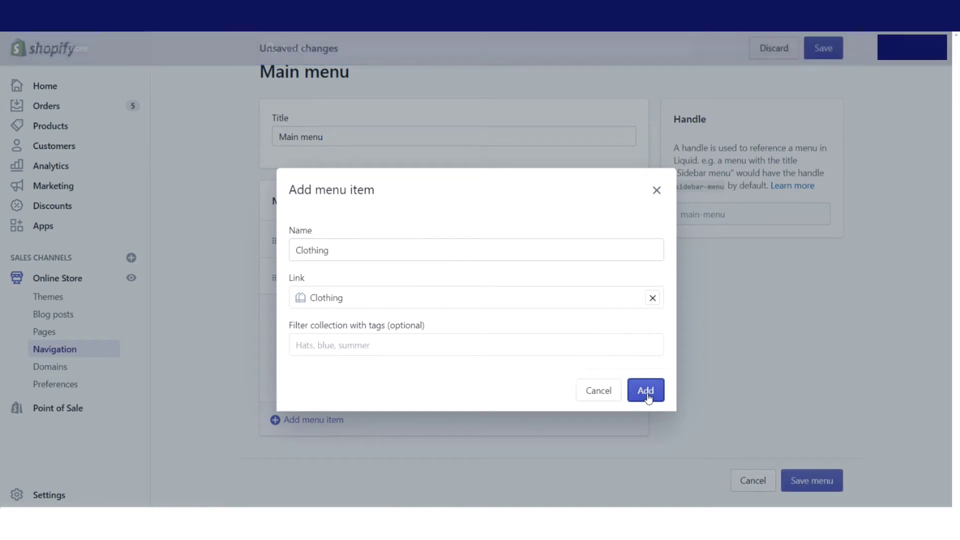
scroll(669, 379, down, 1)
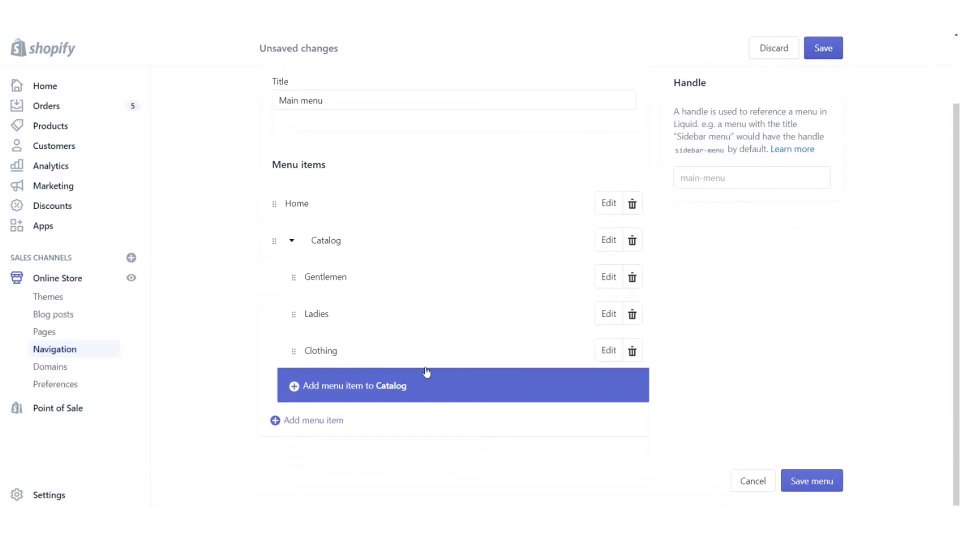
Add a Shoes menu item under Catalog linked to Collections > Shoes
click(298, 389)
click(414, 321)
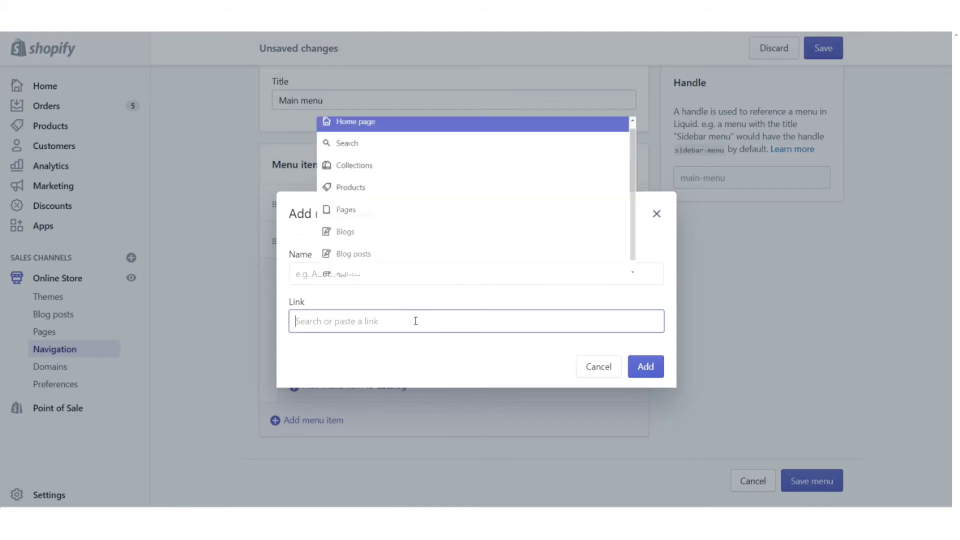
click(414, 167)
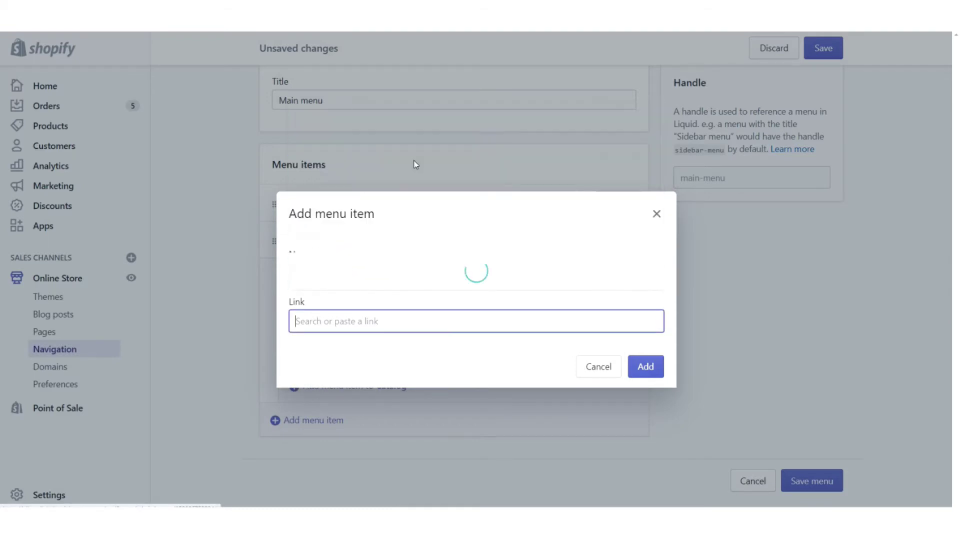
scroll(404, 189, down, 1)
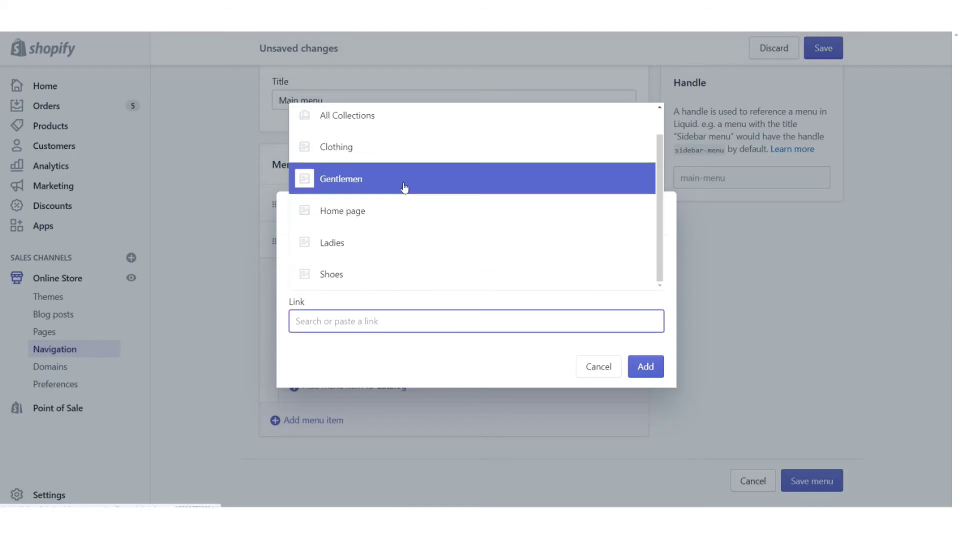
click(329, 279)
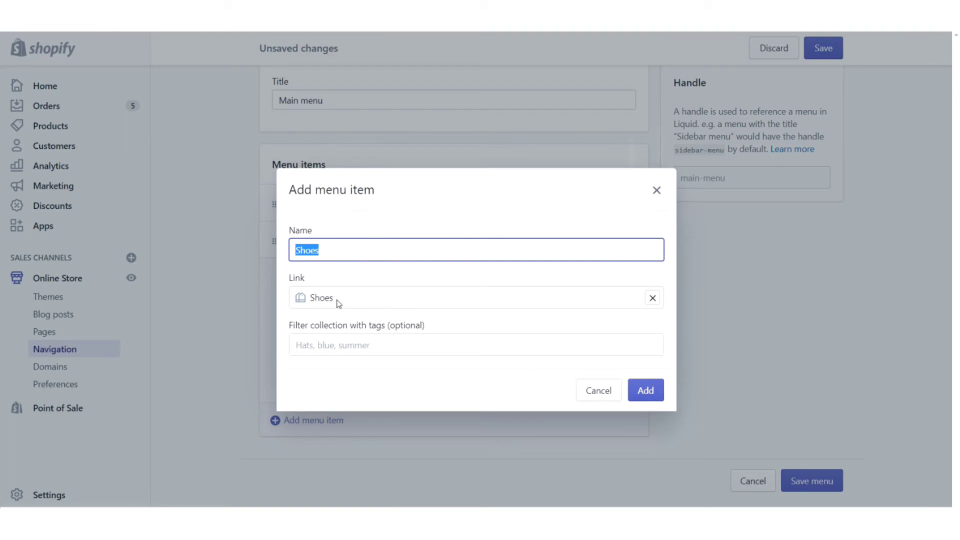
click(326, 247)
click(648, 398)
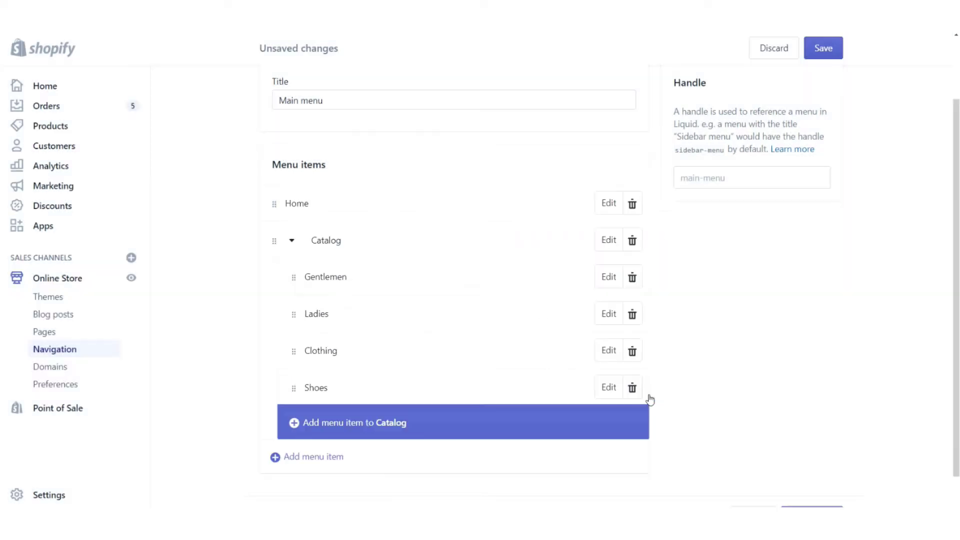
scroll(676, 371, down, 1)
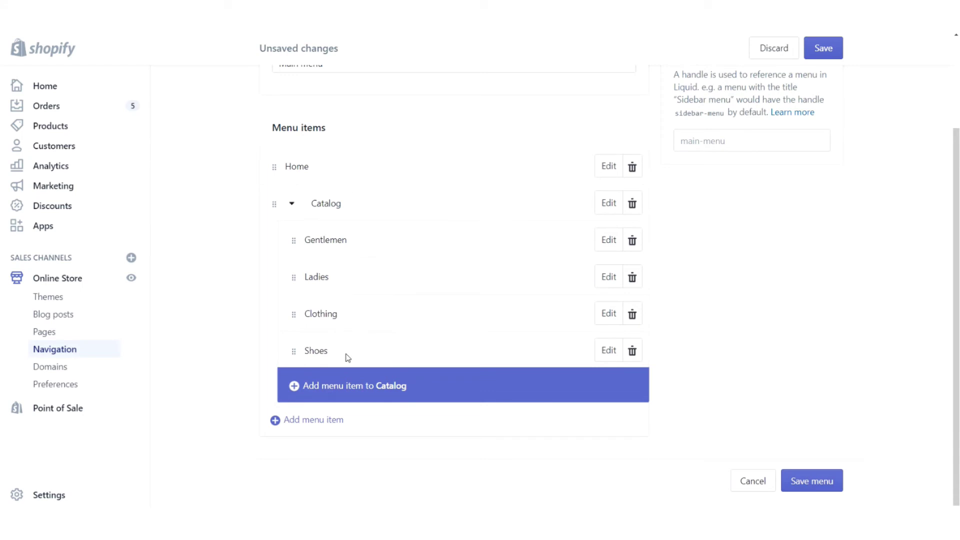
Save the Main menu and confirm the storefront's Catalog dropdown lists Gentlemen, Ladies, Clothing and Shoes
click(829, 48)
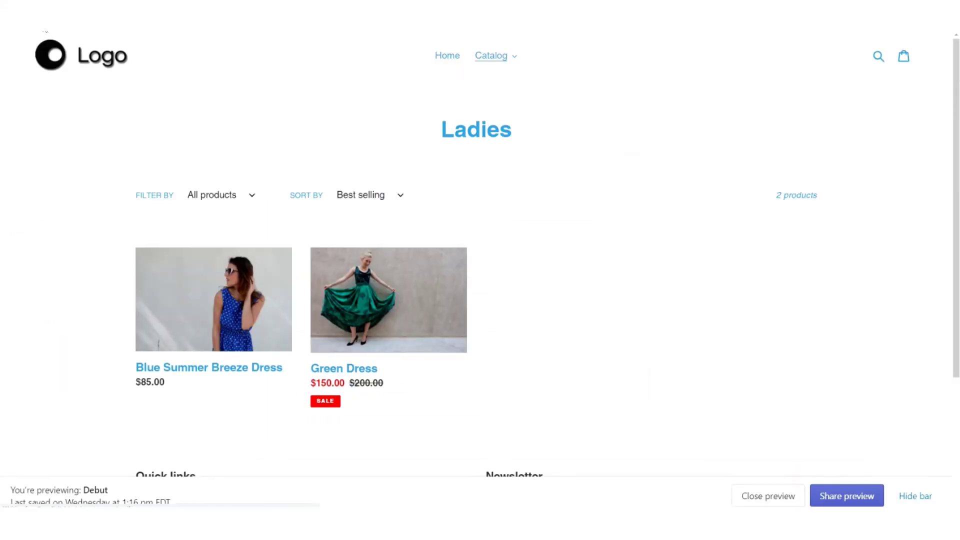
click(446, 61)
click(493, 58)
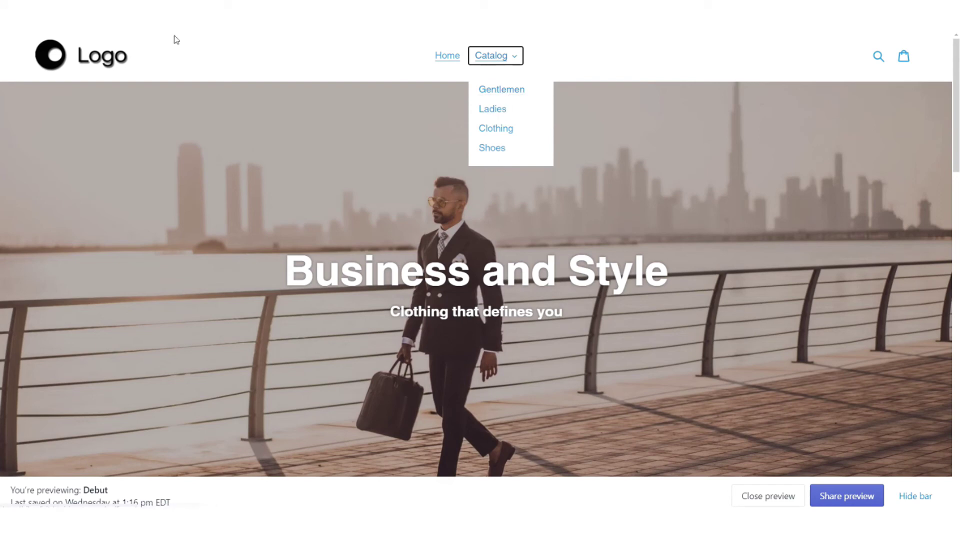
click(175, 1)
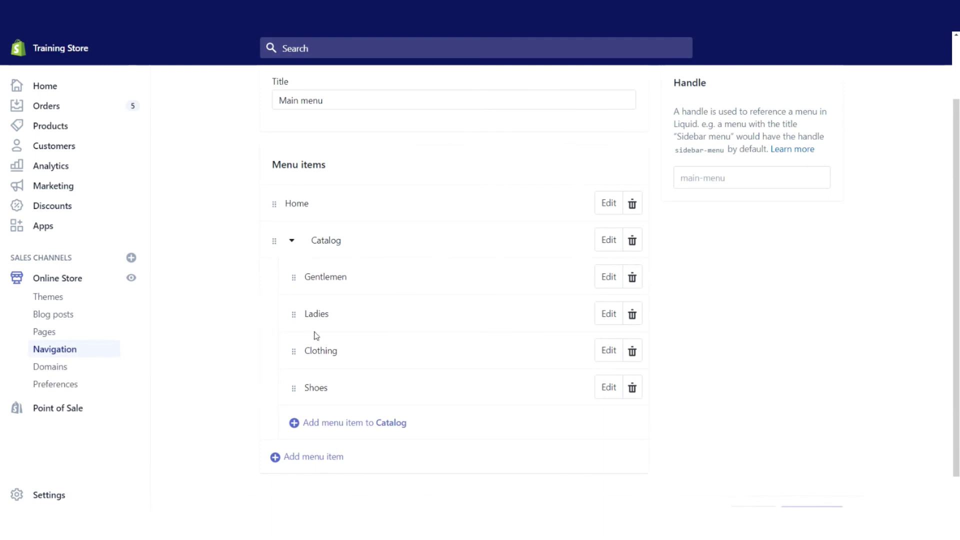
Nest Clothing and Shoes under Gentlemen, move Ladies above Gentlemen, and save
drag(294, 350, 318, 300)
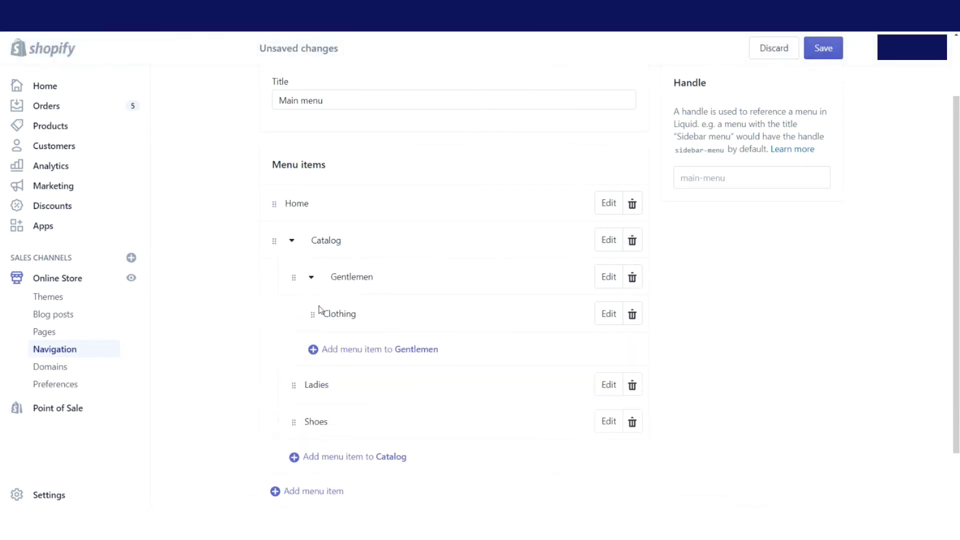
drag(292, 424, 324, 336)
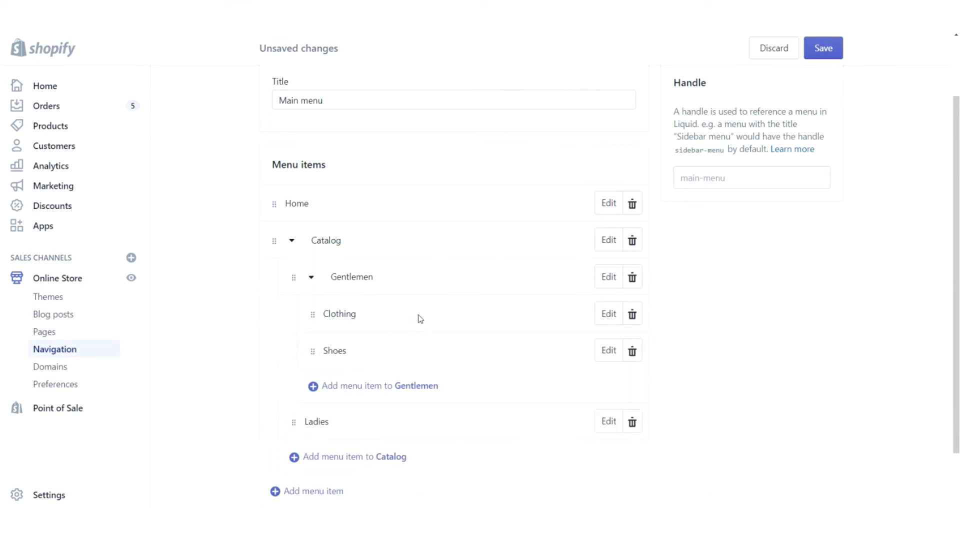
drag(293, 422, 299, 241)
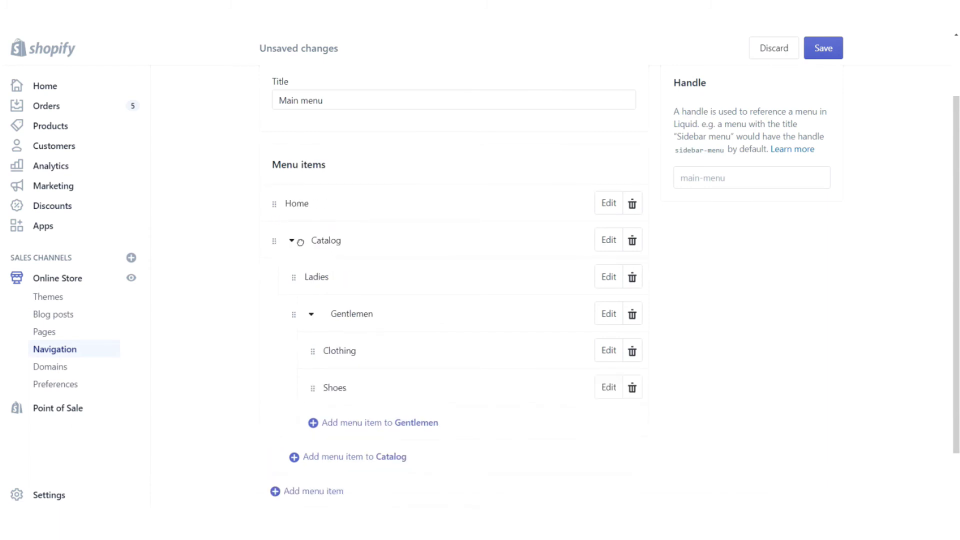
click(824, 56)
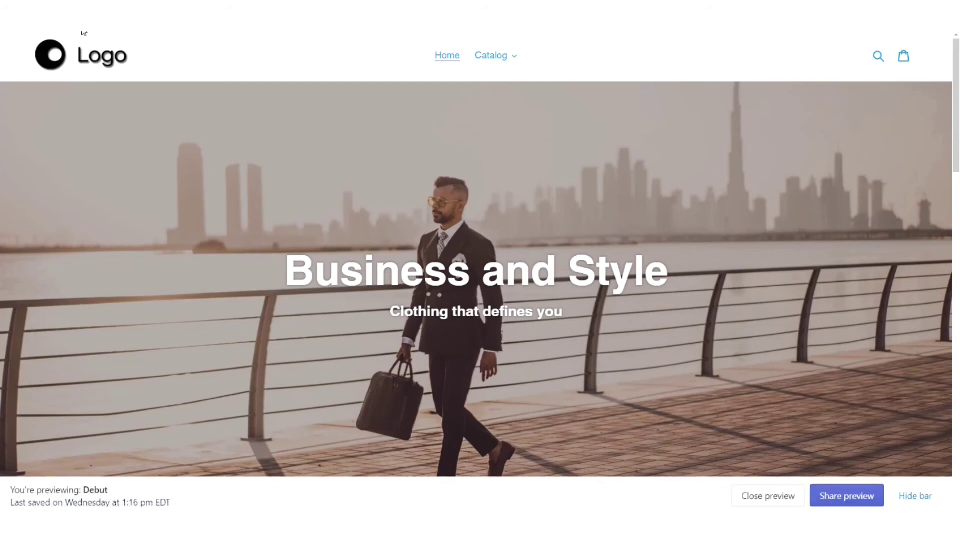
In the storefront, open Catalog > Gentlemen > Clothing to view the Clothing collection page
click(487, 60)
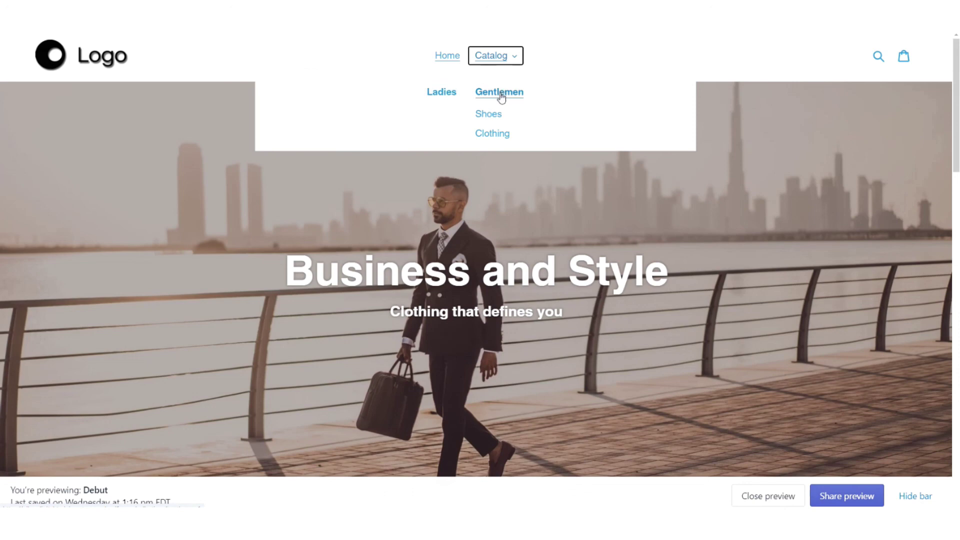
click(498, 116)
click(492, 133)
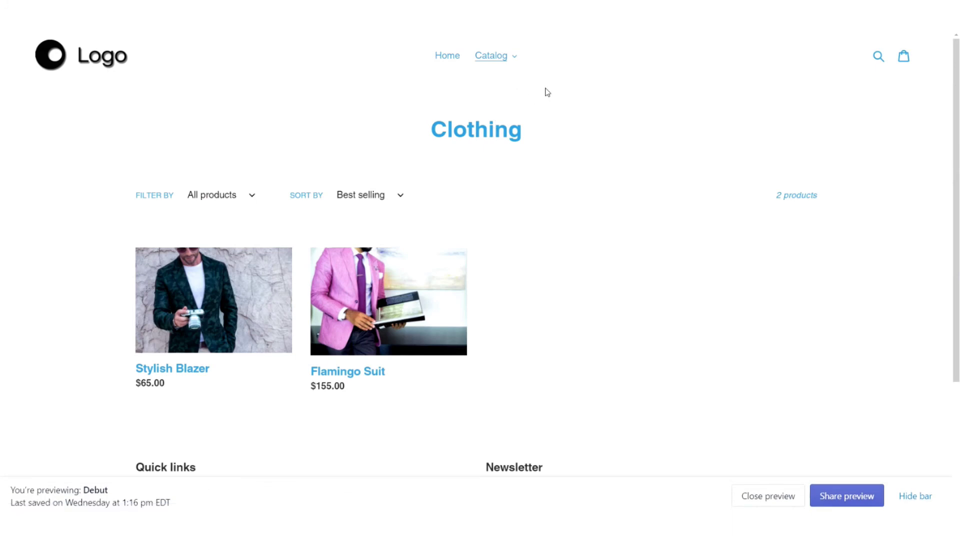